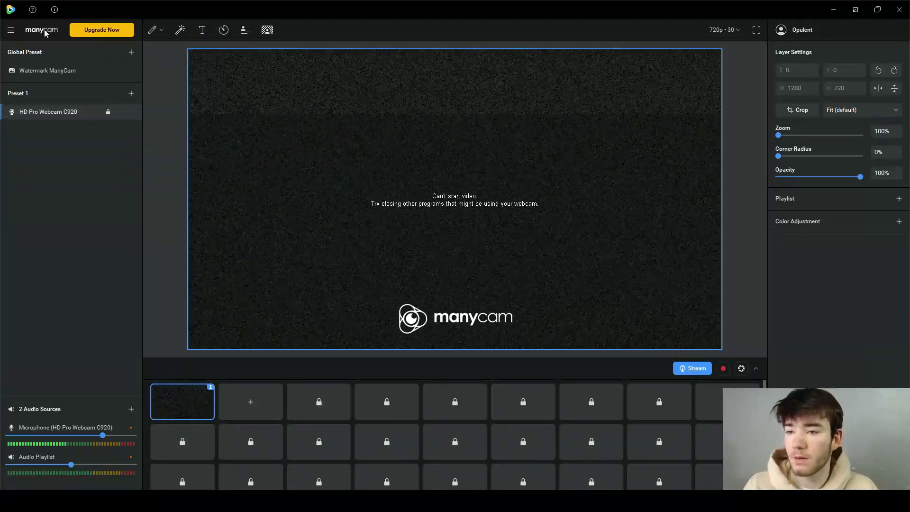
click(11, 31)
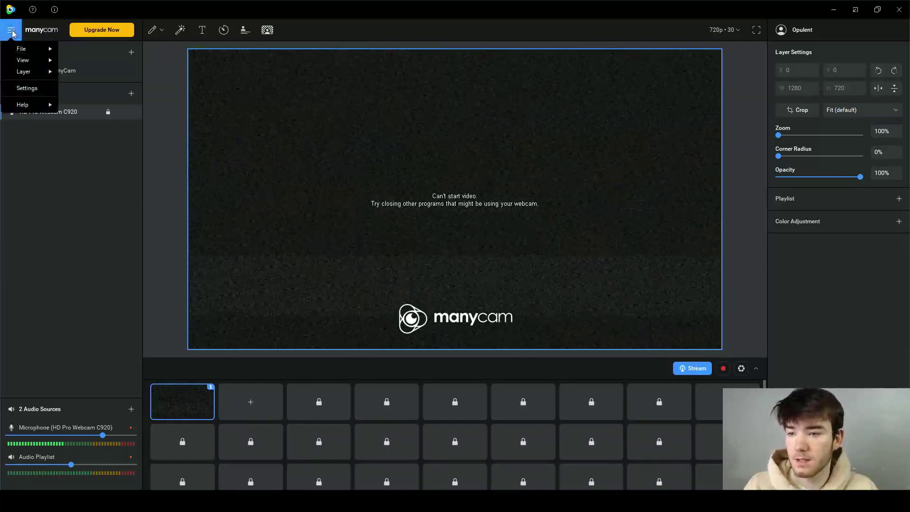
mouse_move(22, 47)
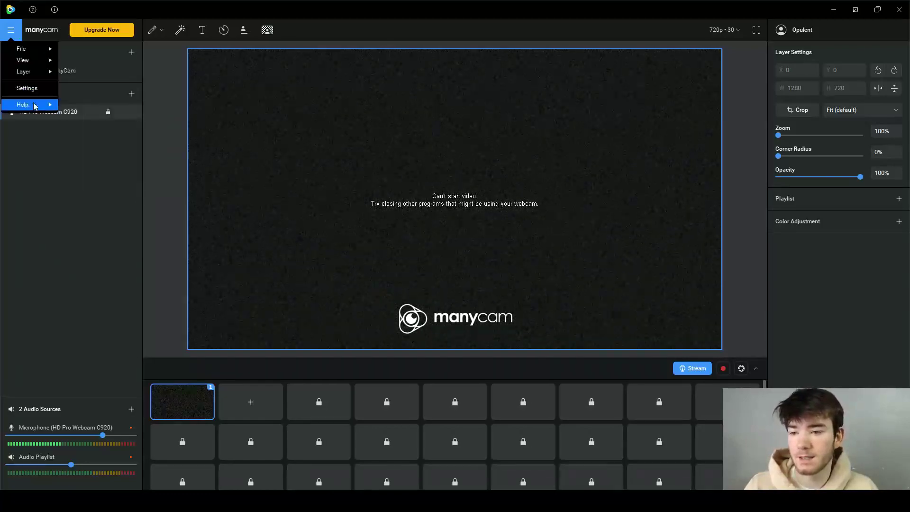
mouse_move(29, 110)
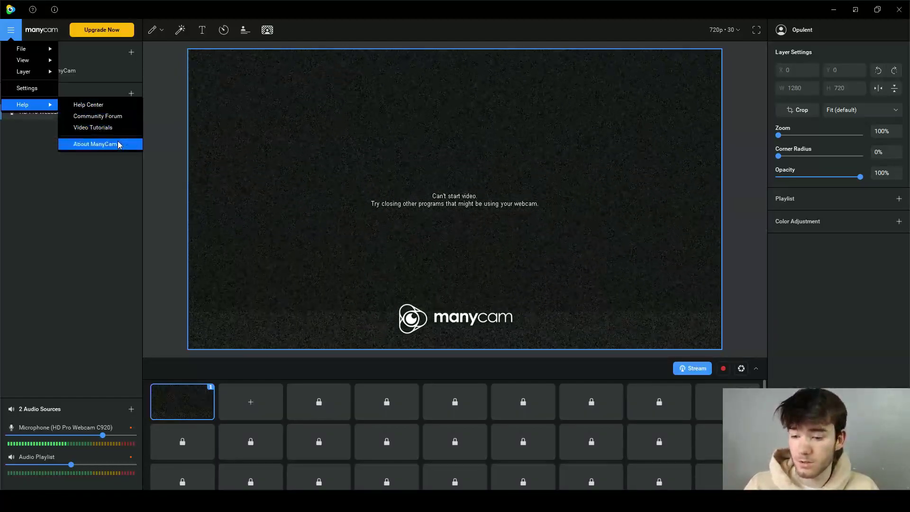
click(93, 188)
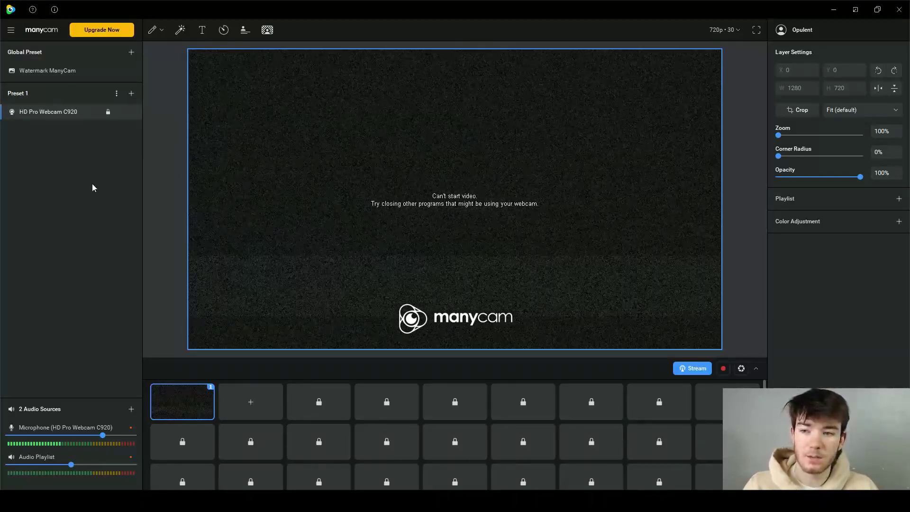
click(12, 31)
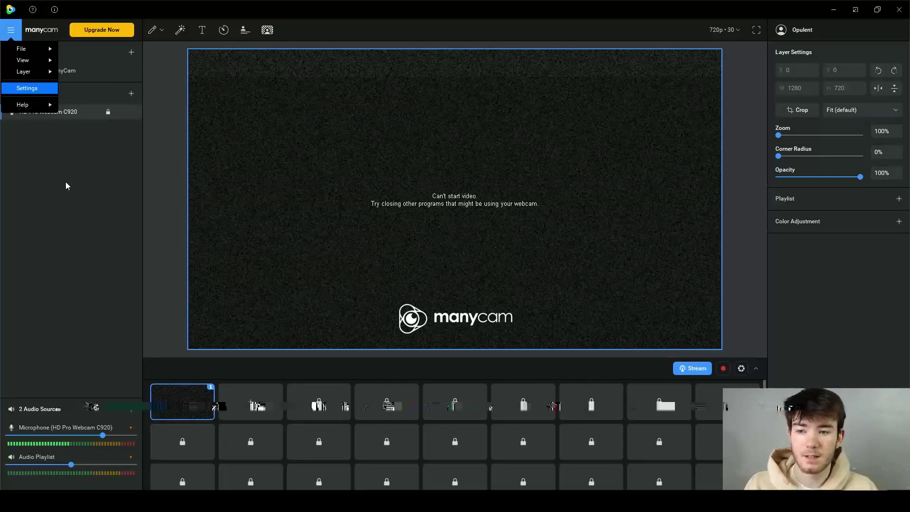
click(67, 182)
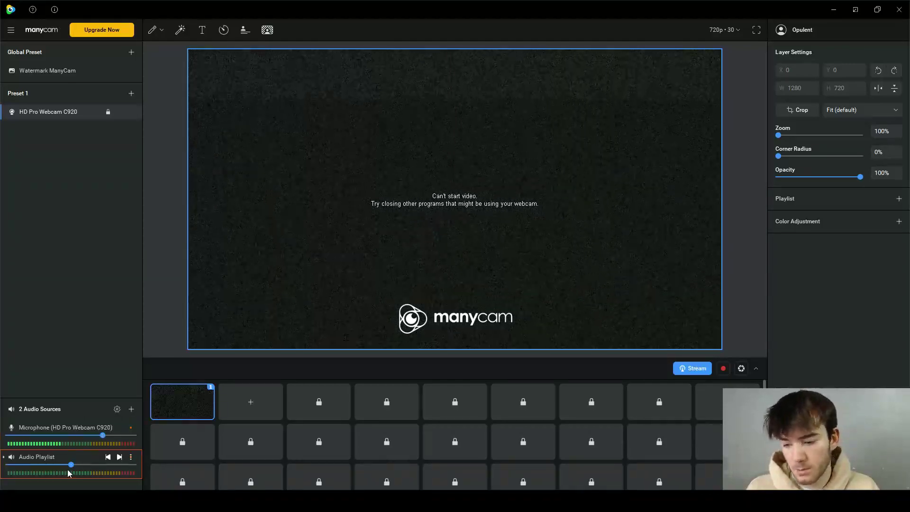
mouse_move(103, 435)
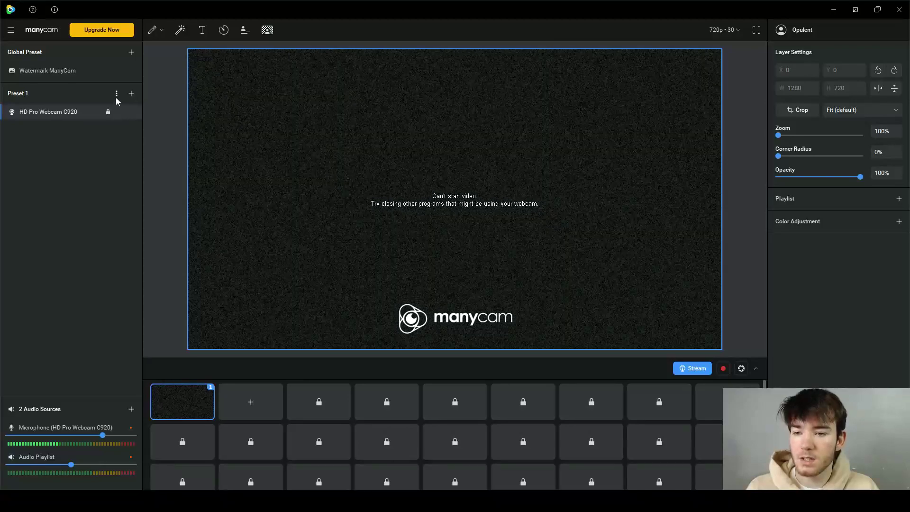
click(117, 94)
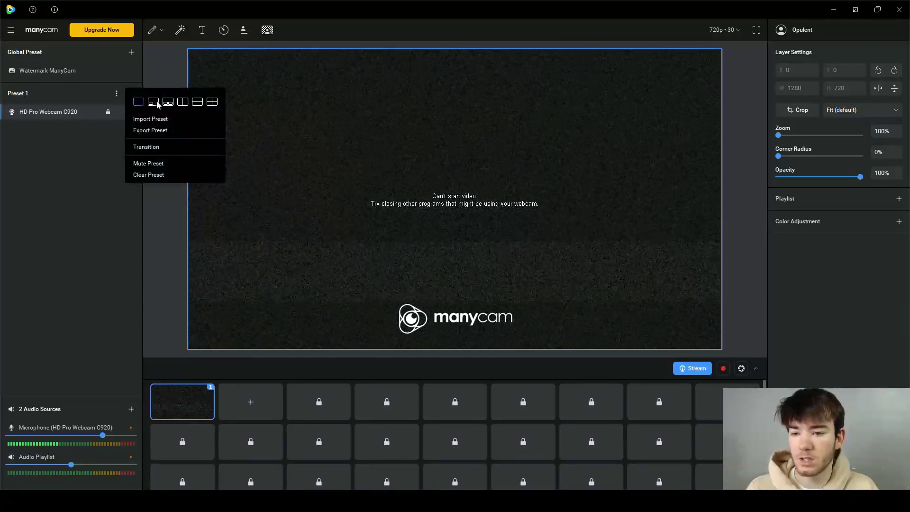
click(116, 94)
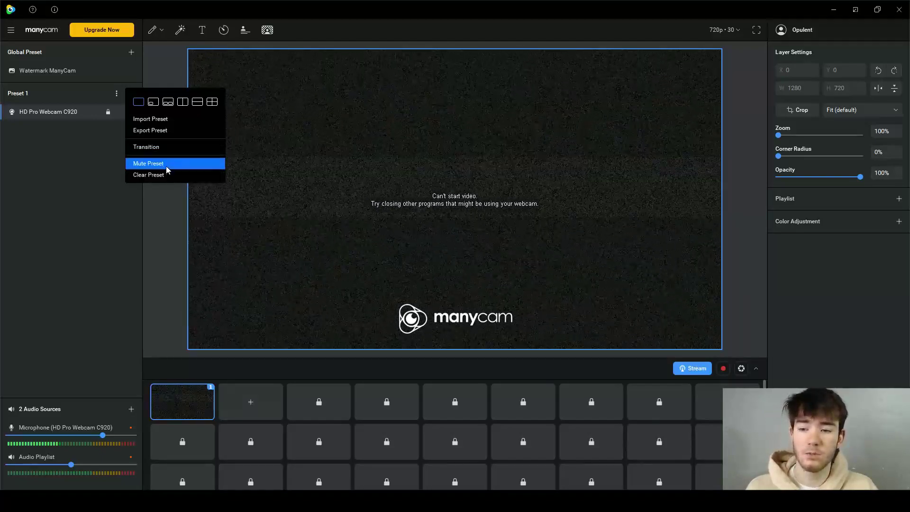
click(120, 204)
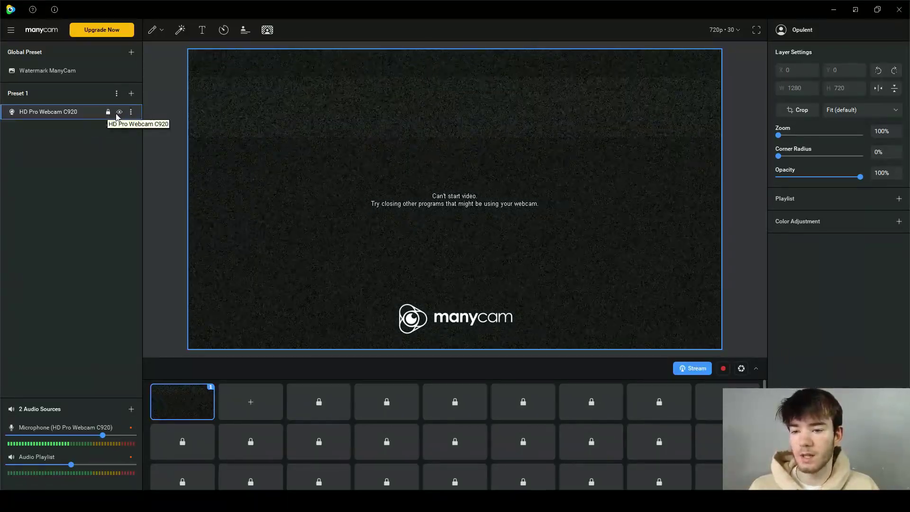
Step: Review the source and layer options of the HD Pro Webcam C920 layer, including its crop, sync offset and video format properties
click(132, 113)
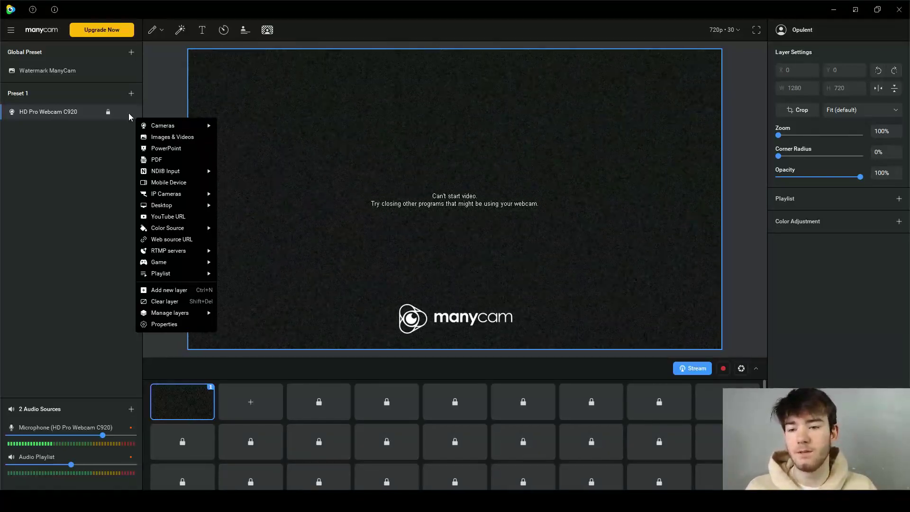
mouse_move(184, 130)
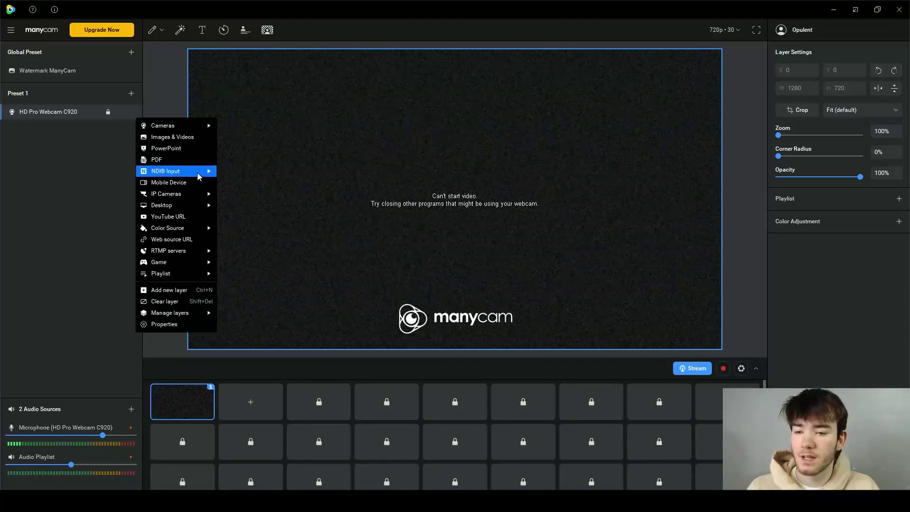
mouse_move(198, 176)
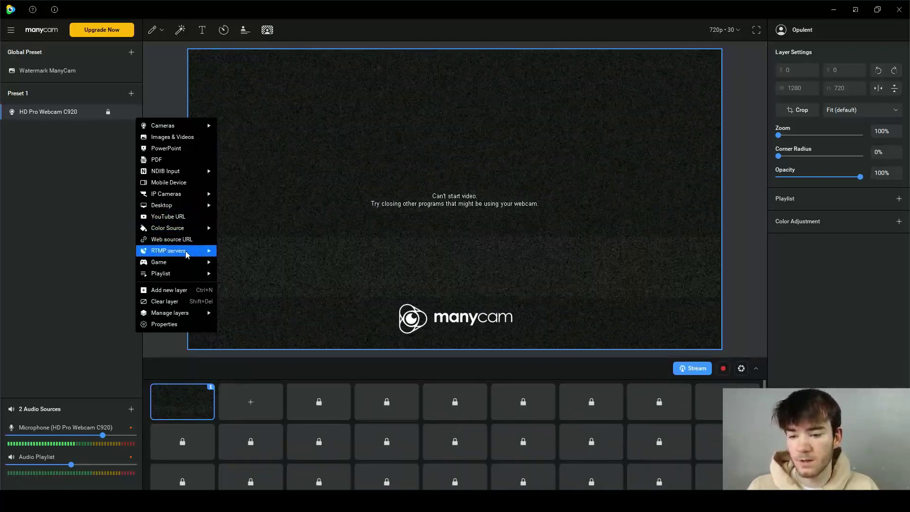
mouse_move(183, 252)
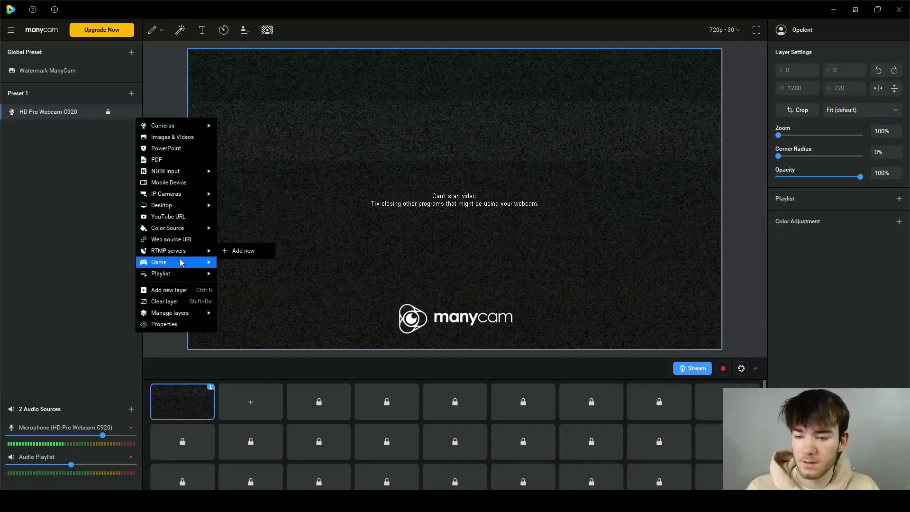
mouse_move(184, 274)
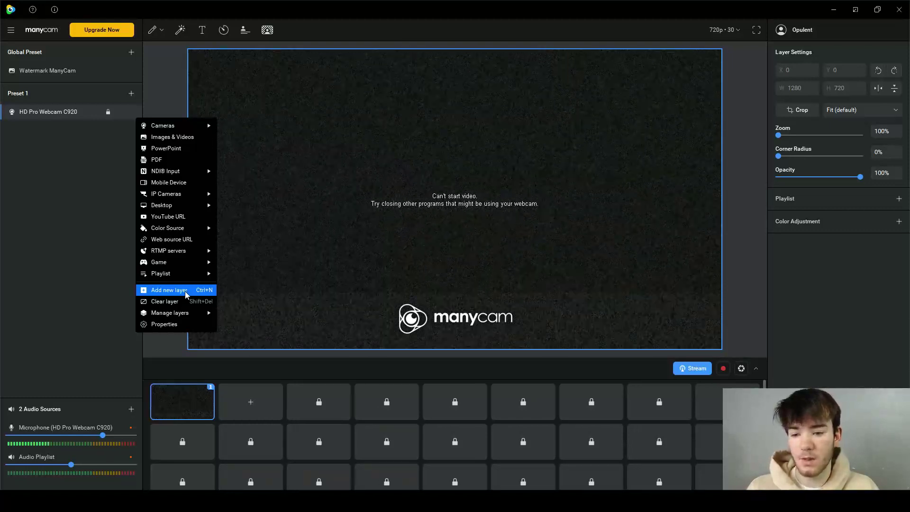
mouse_move(186, 314)
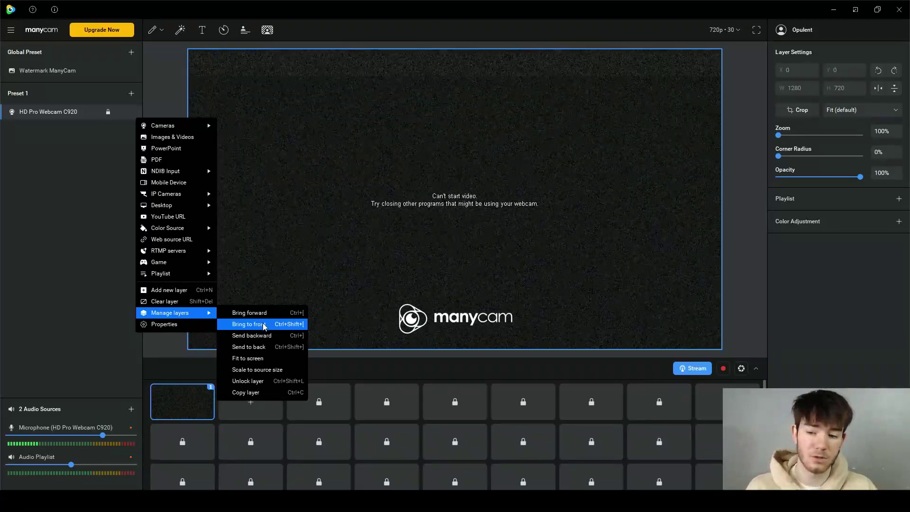
click(177, 325)
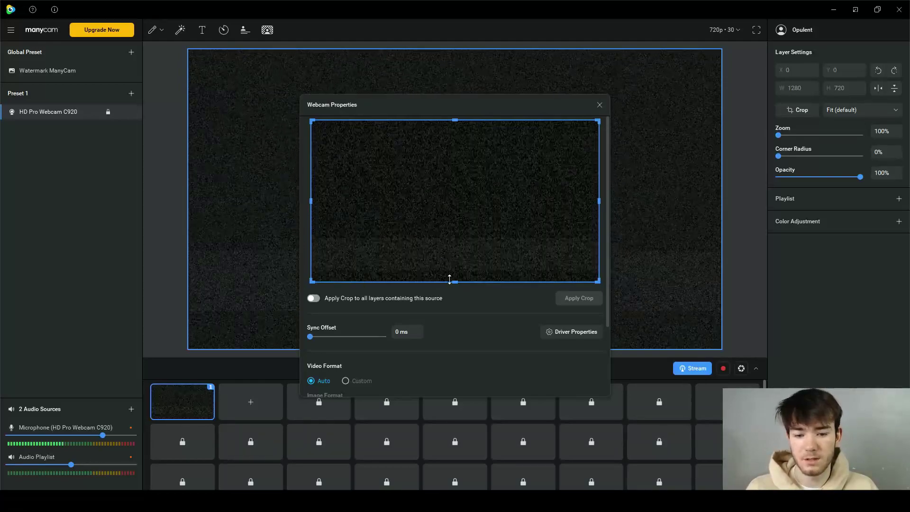
scroll(472, 326, down, 2)
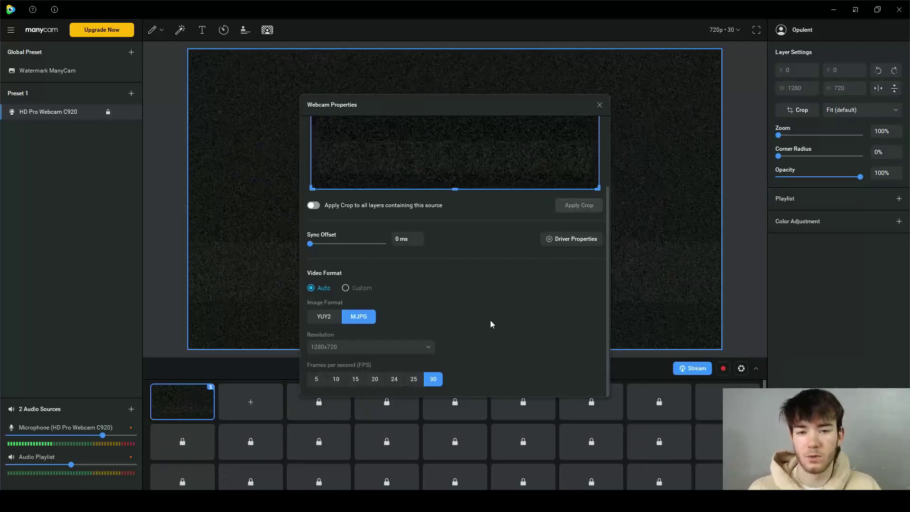
scroll(490, 321, up, 2)
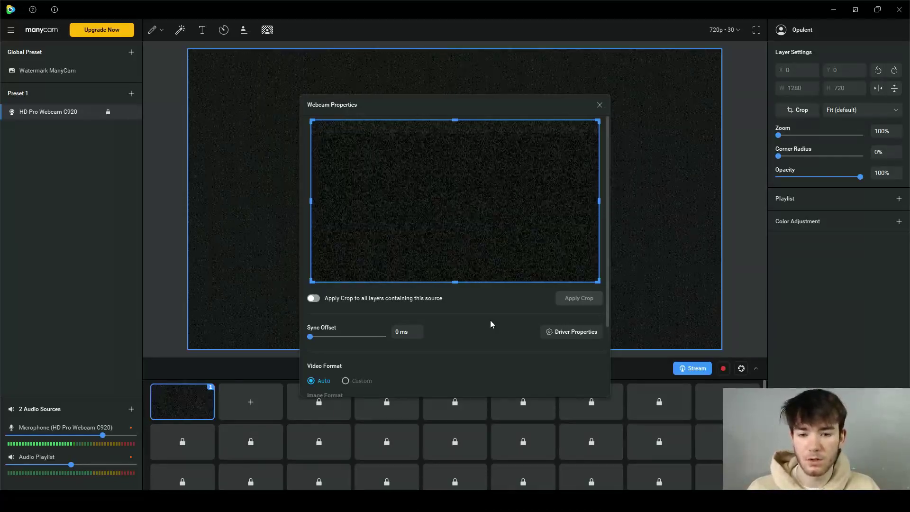
click(600, 105)
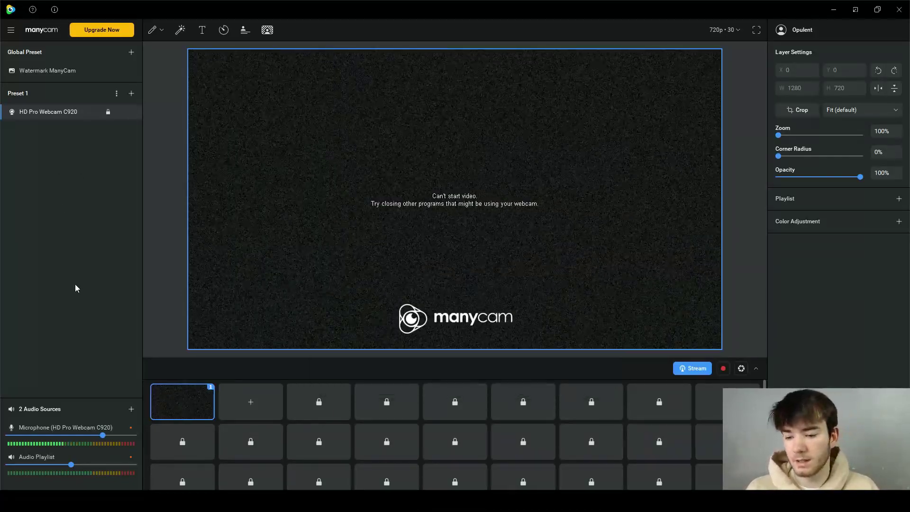
click(131, 428)
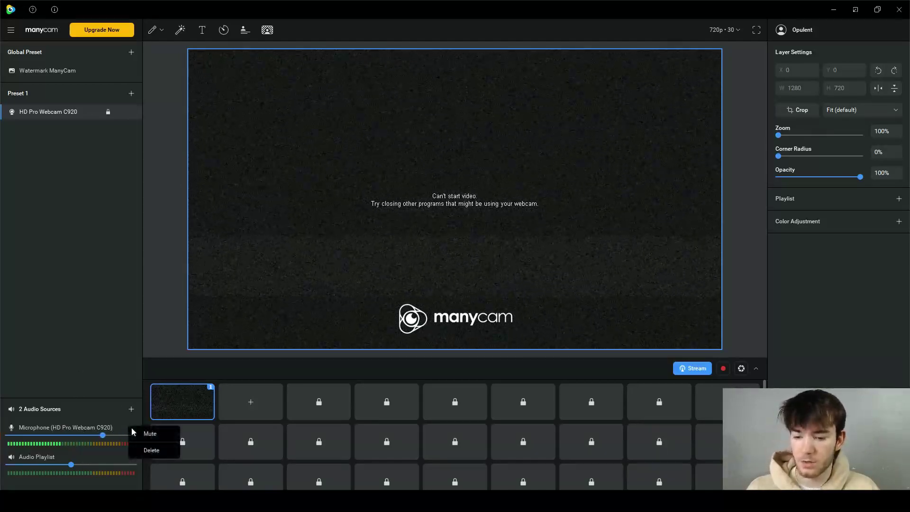
click(131, 428)
click(131, 429)
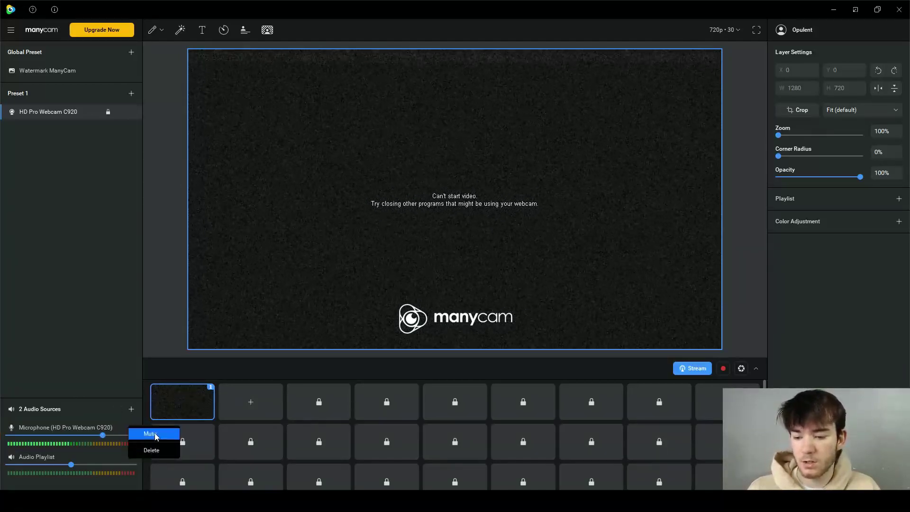
click(138, 431)
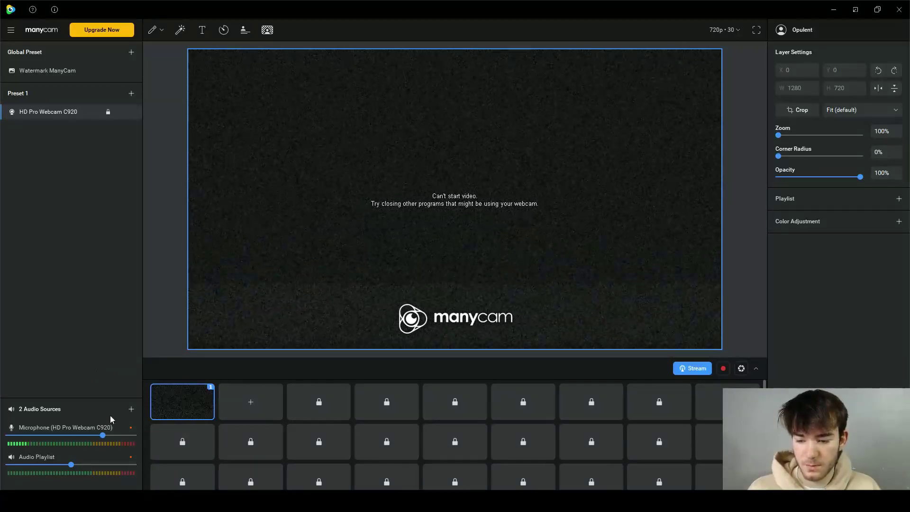
Step: Remove the Audio Playlist from the audio sources, keeping only the webcam microphone
mouse_move(133, 456)
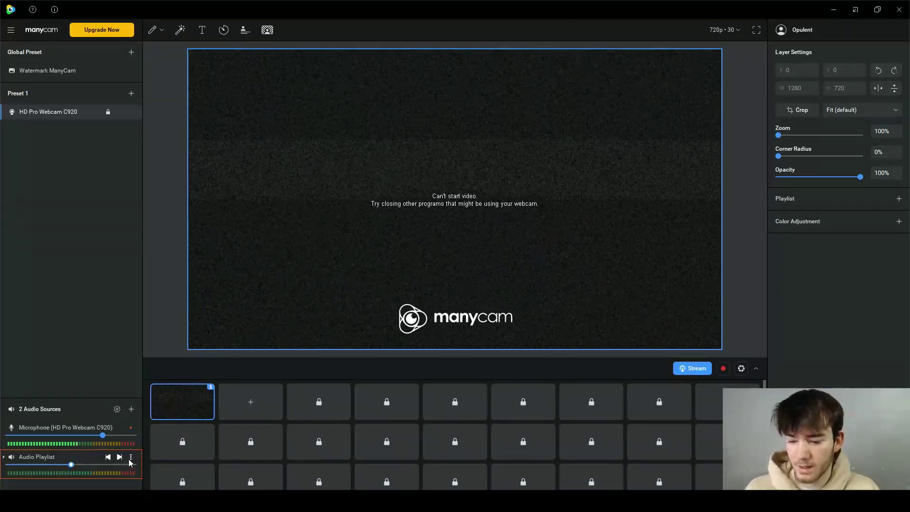
click(131, 461)
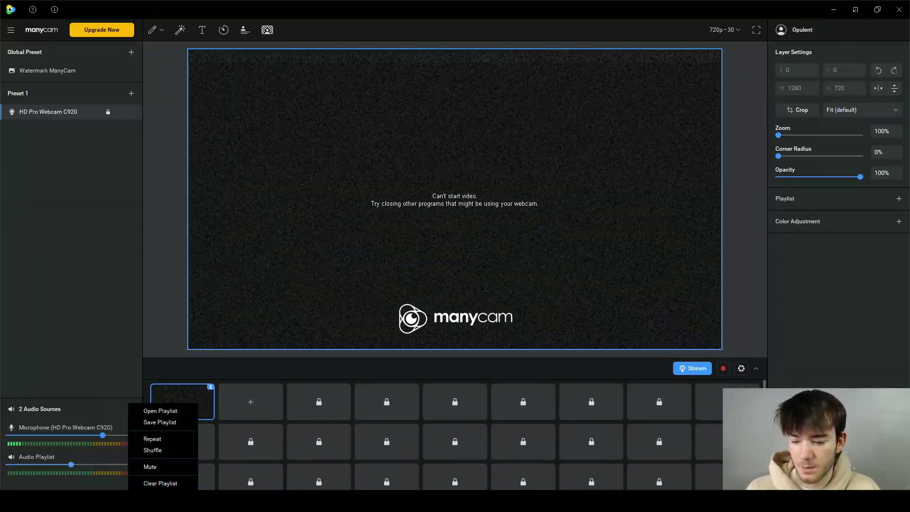
click(160, 482)
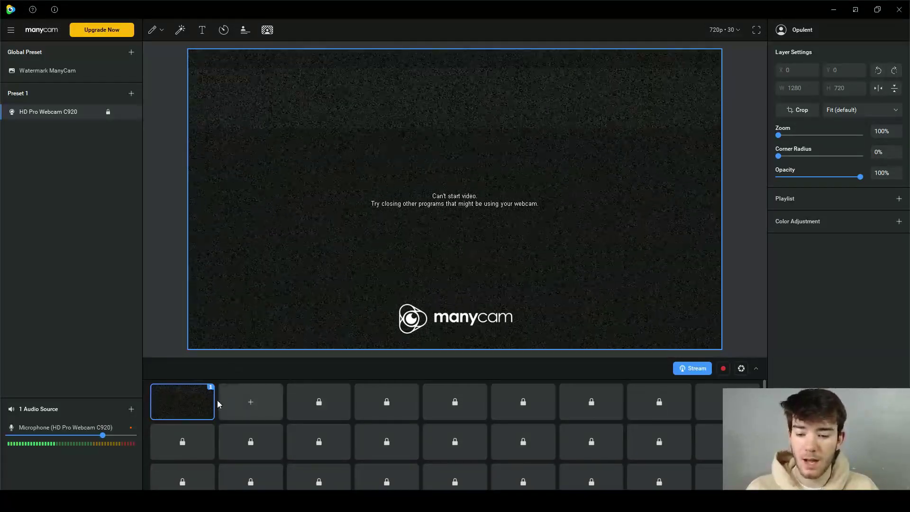
click(251, 407)
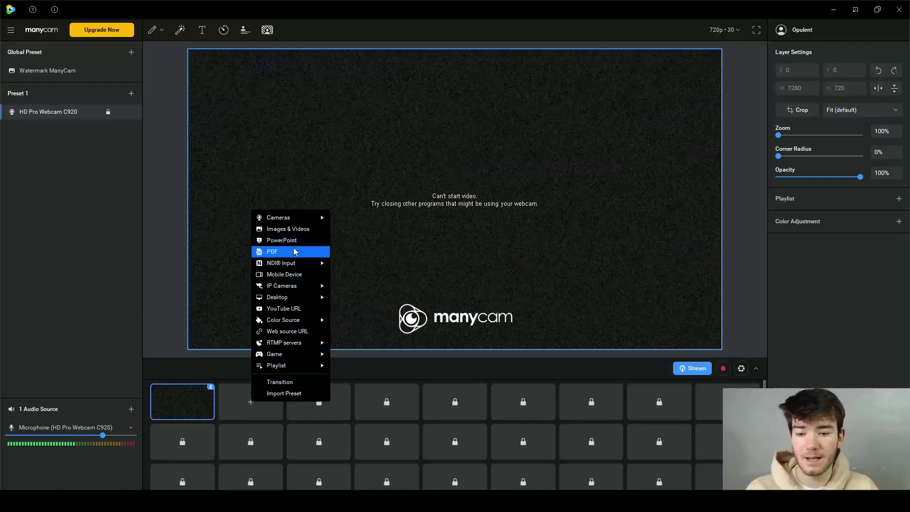
click(226, 359)
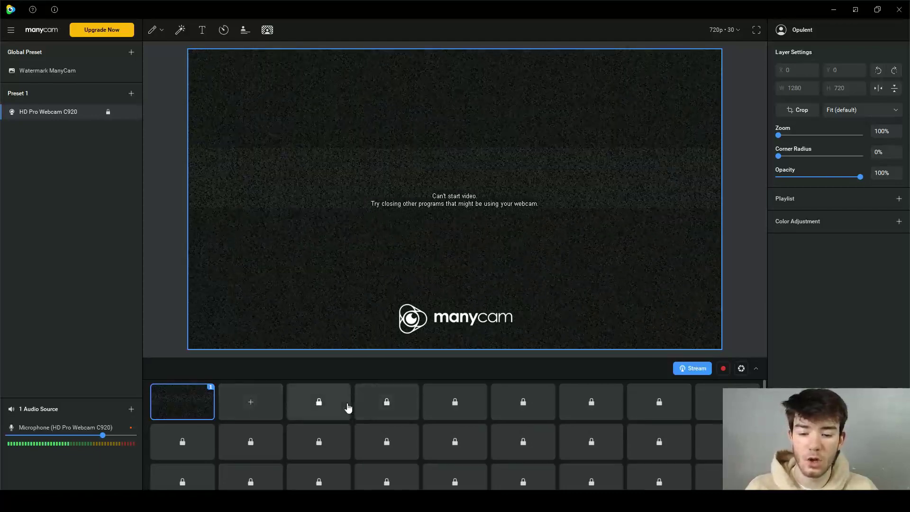
Step: Apply the picture-in-picture layout with a single small inset in the lower-left corner to Preset 1
mouse_move(210, 392)
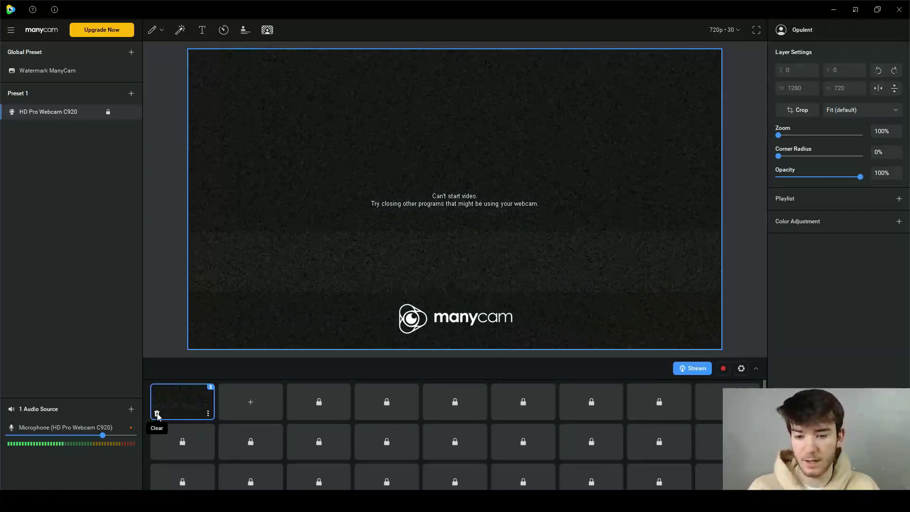
click(208, 415)
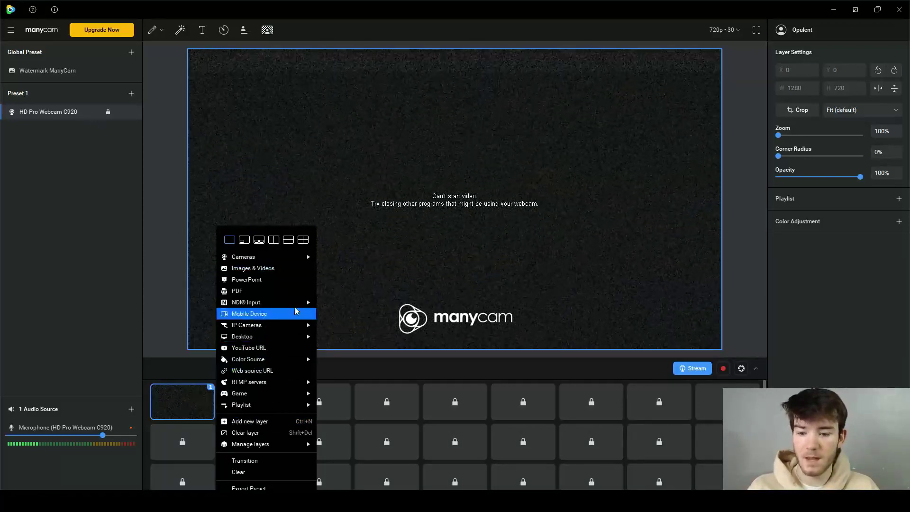
mouse_move(291, 361)
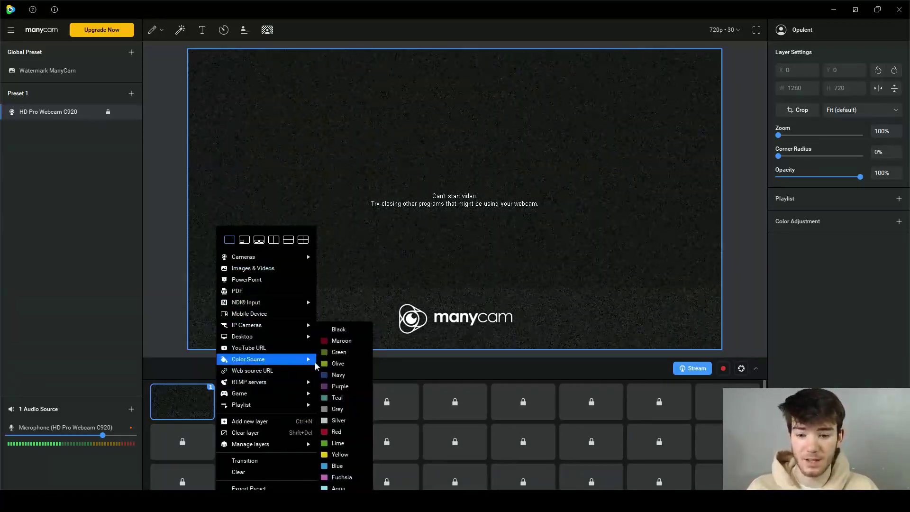
mouse_move(267, 260)
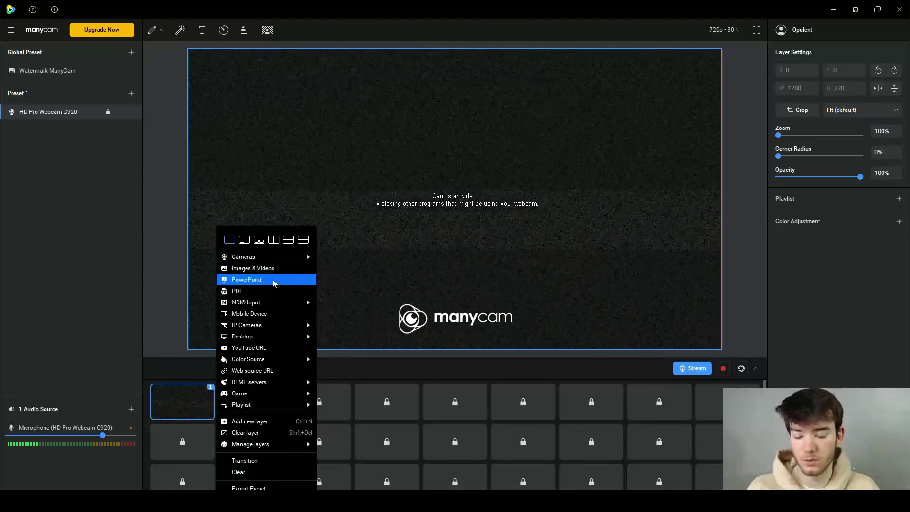
click(245, 240)
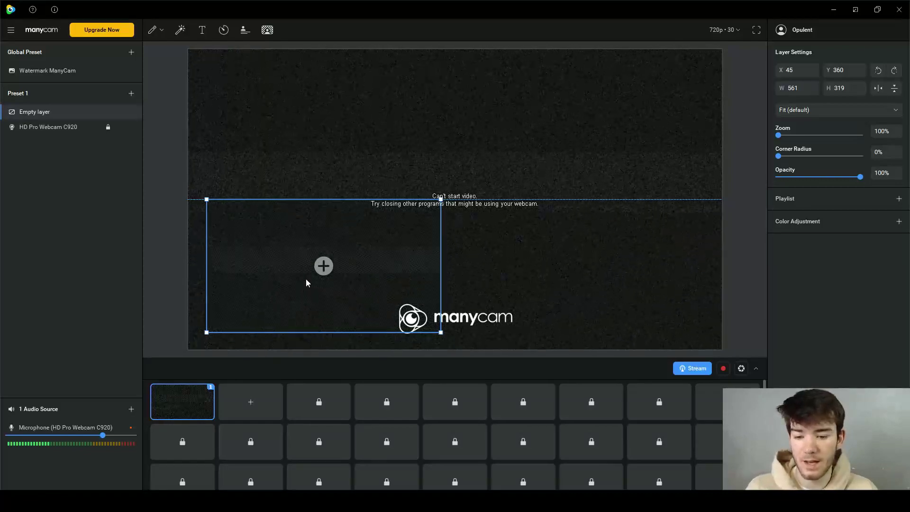
click(252, 398)
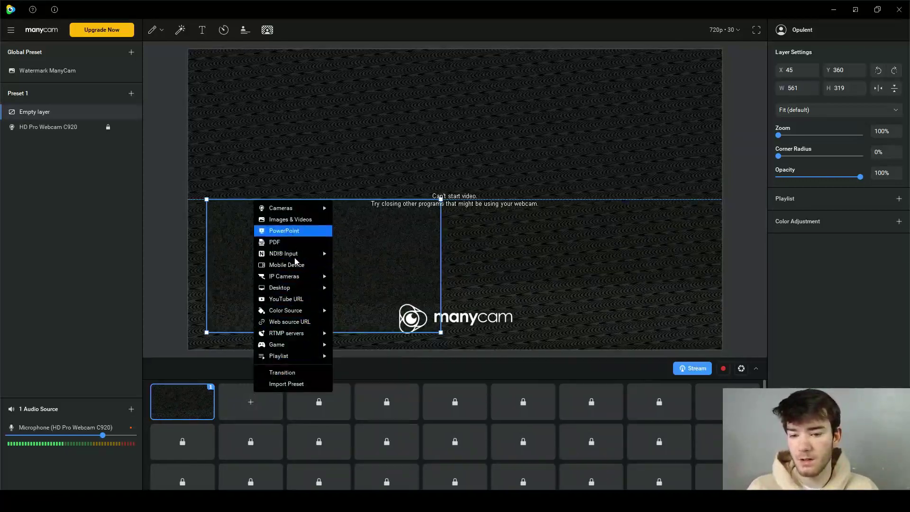
mouse_move(294, 280)
click(357, 369)
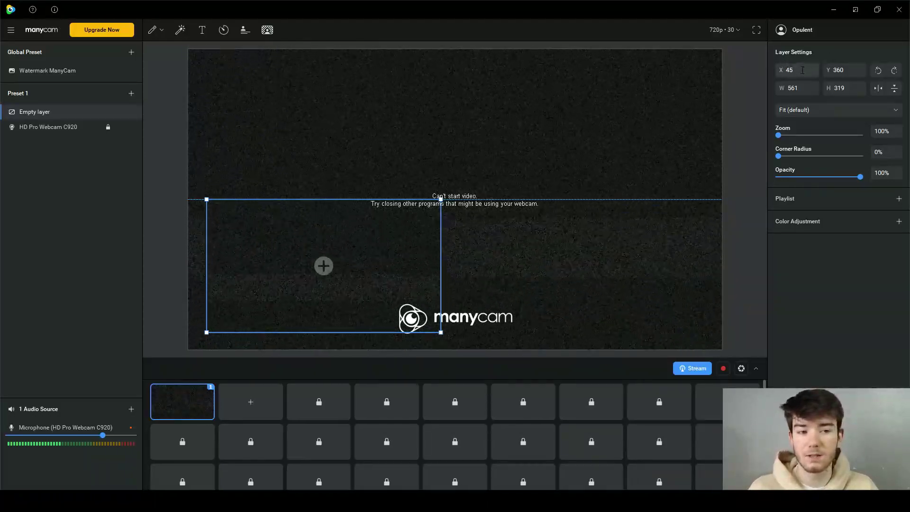
double_click(792, 88)
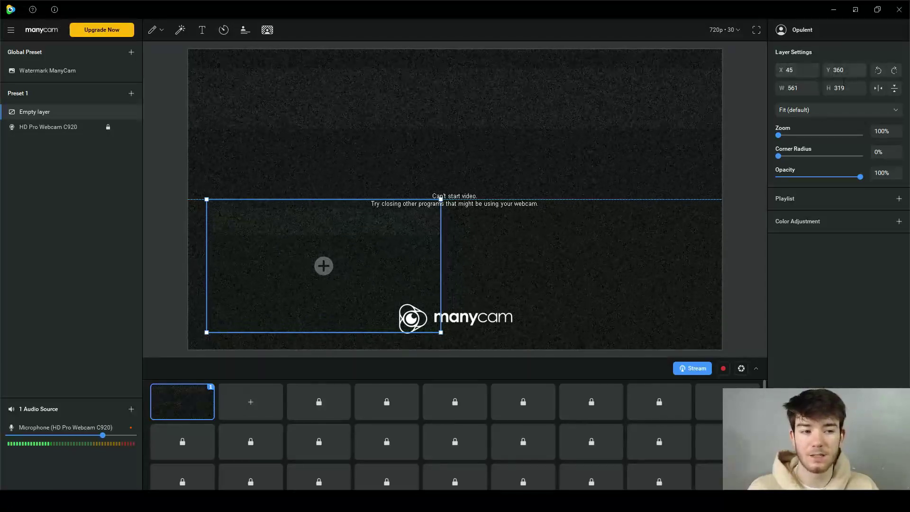
text(551)
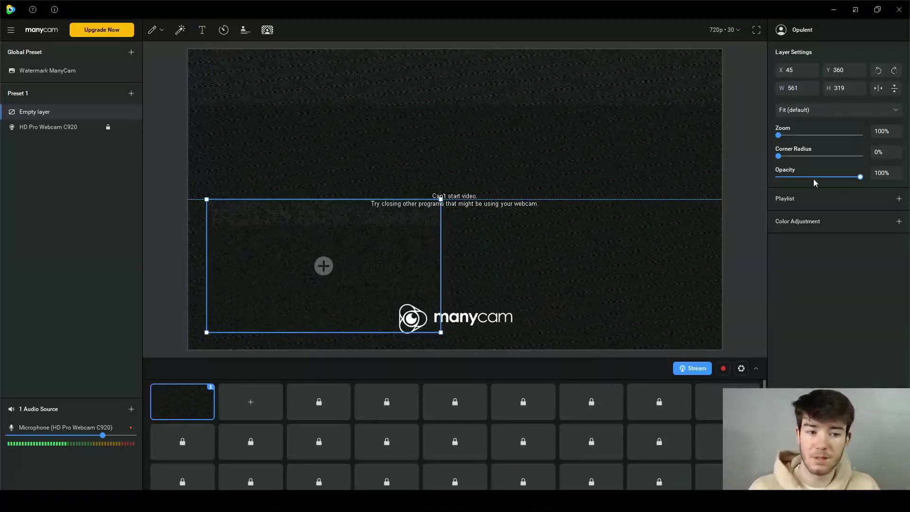
Step: Add a playlist and color adjustment controls to the empty inset layer
click(809, 196)
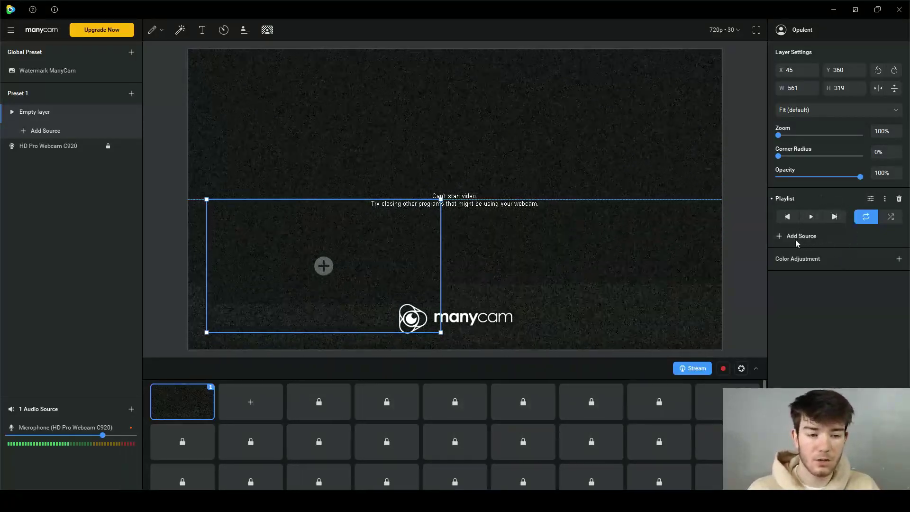
click(818, 262)
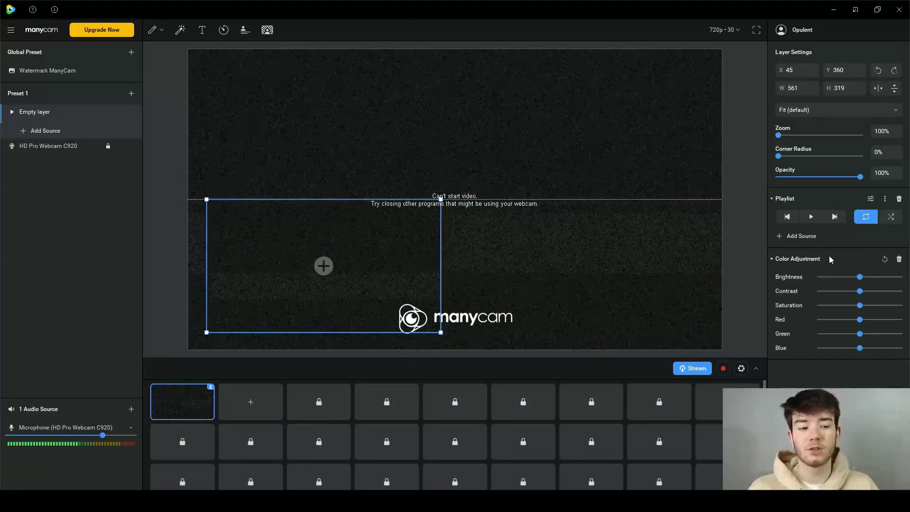
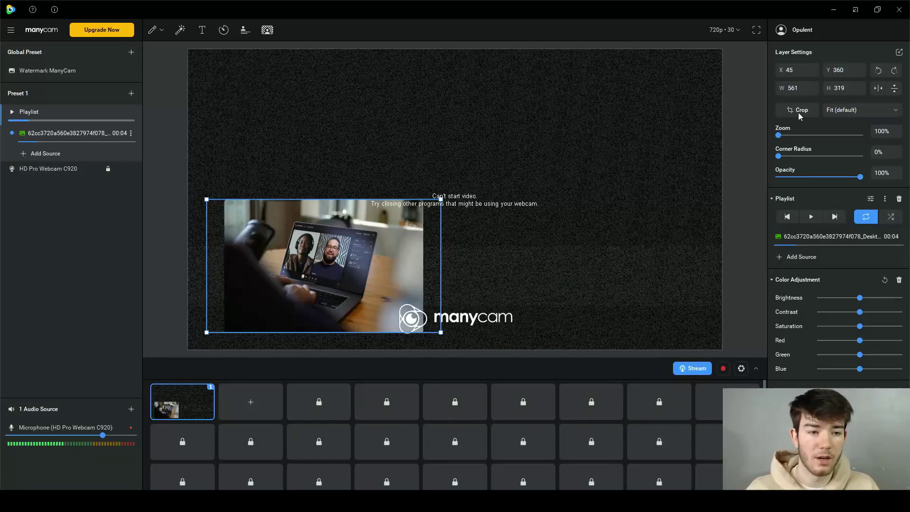
Step: Color-adjust the inset image with slightly higher brightness, slightly lower contrast, strongly raised saturation, and slightly reduced red and green
drag(780, 137, 817, 185)
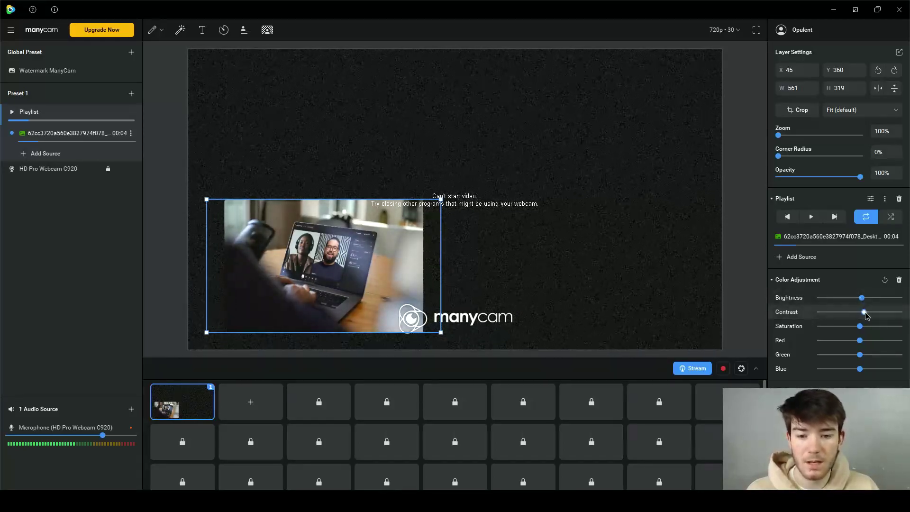
drag(864, 312, 866, 311)
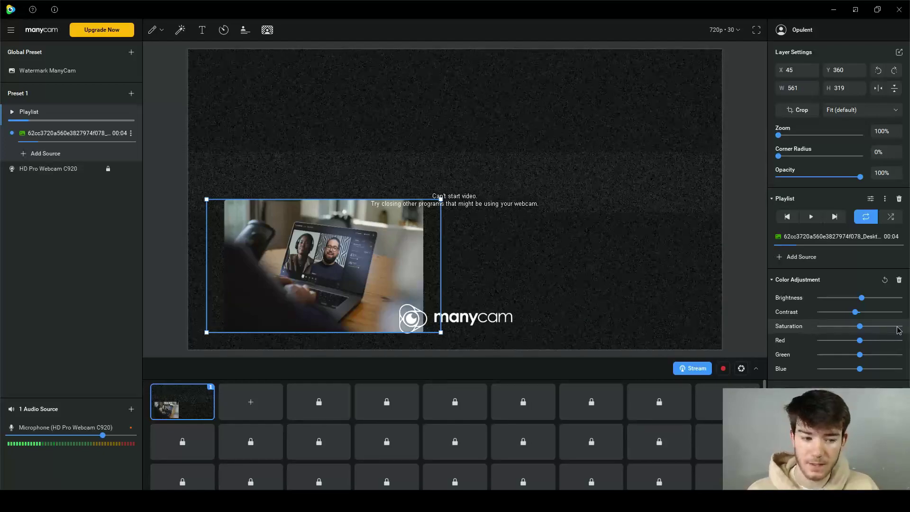
drag(860, 326, 859, 356)
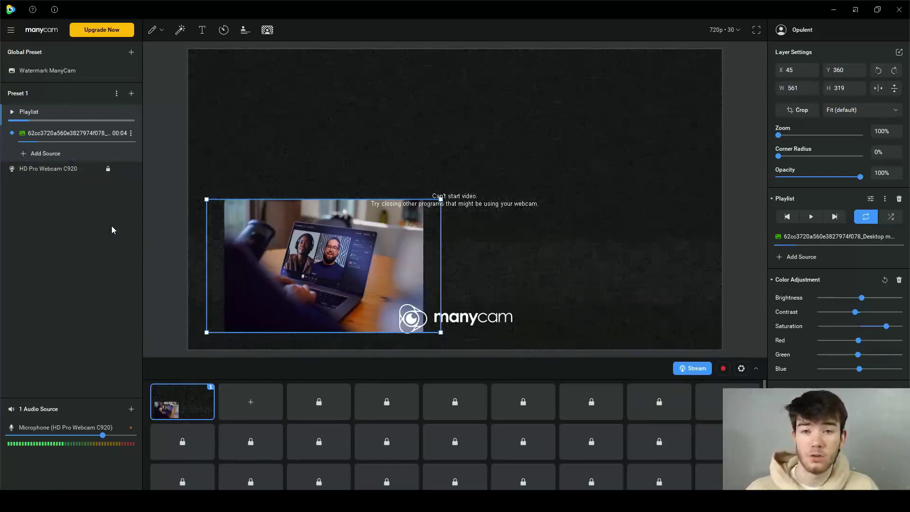
Step: Add a text layer reading "Reviews" to Preset 1 and set its text color to white (#ffffff)
click(200, 29)
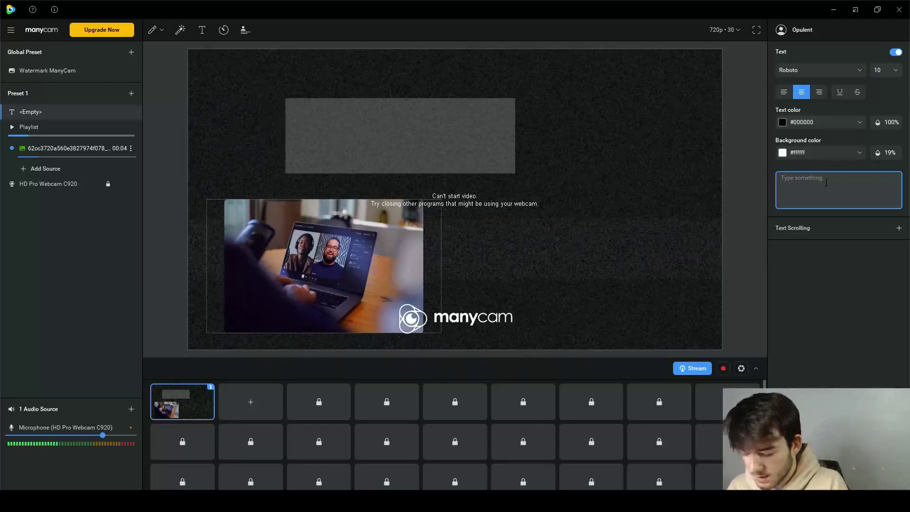
text(Reviews)
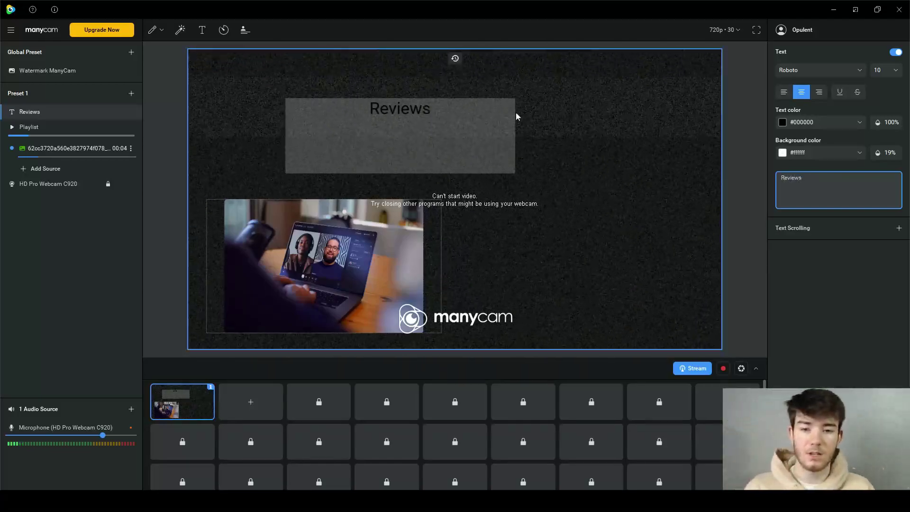
click(782, 122)
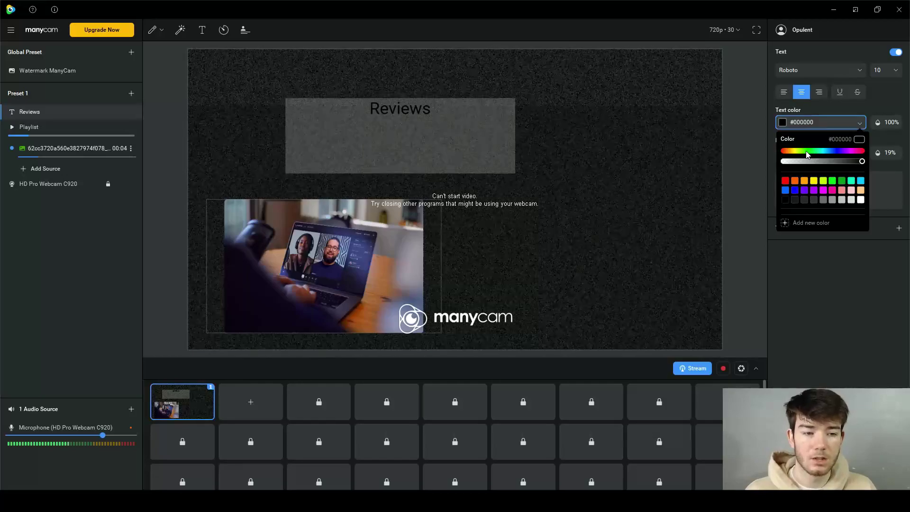
click(861, 199)
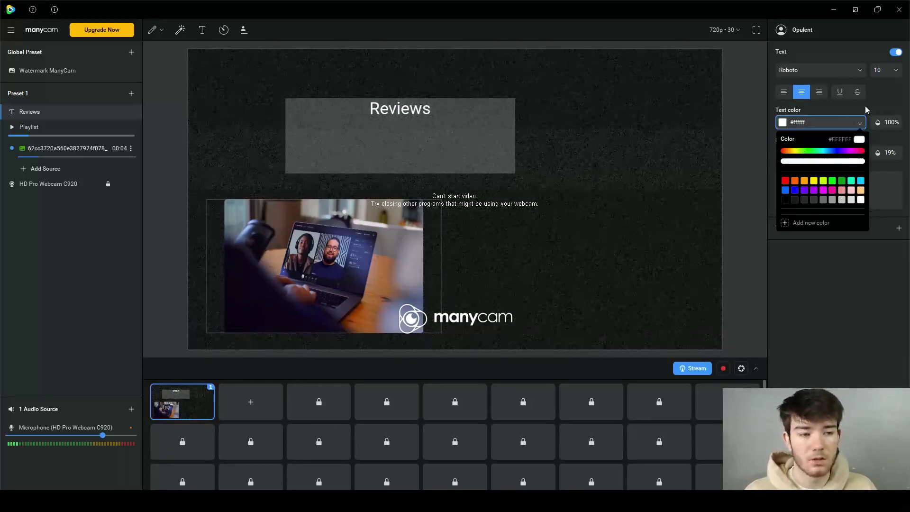
Step: Format the "Reviews" text as left-aligned Arial Black and shift its box slightly up and to the right on the canvas
click(784, 92)
drag(358, 117, 412, 109)
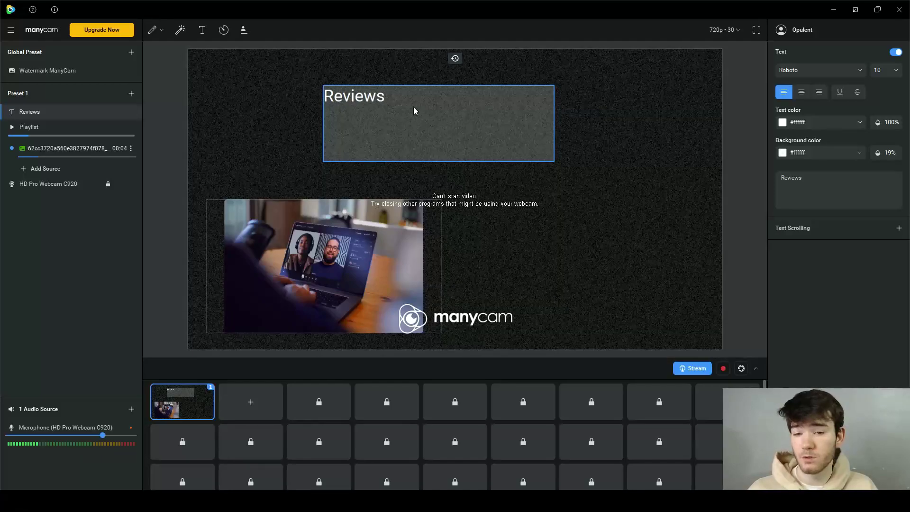
click(860, 76)
click(827, 176)
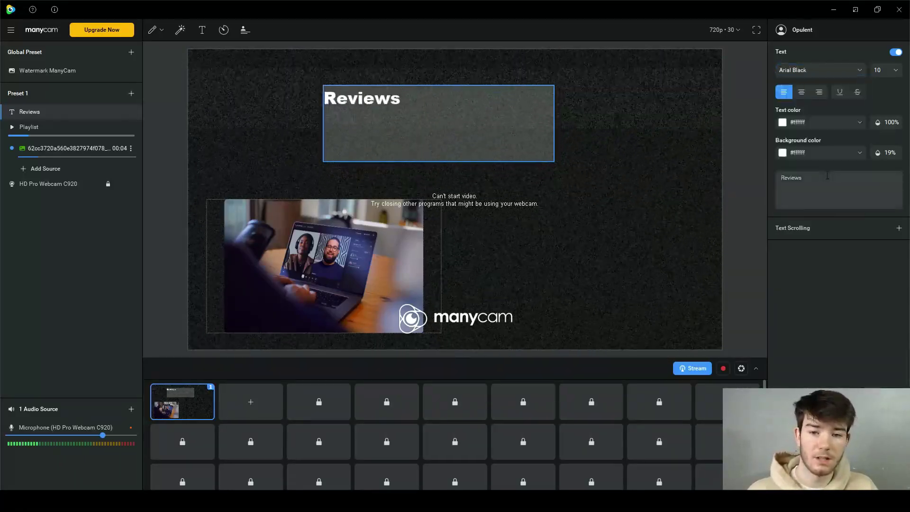